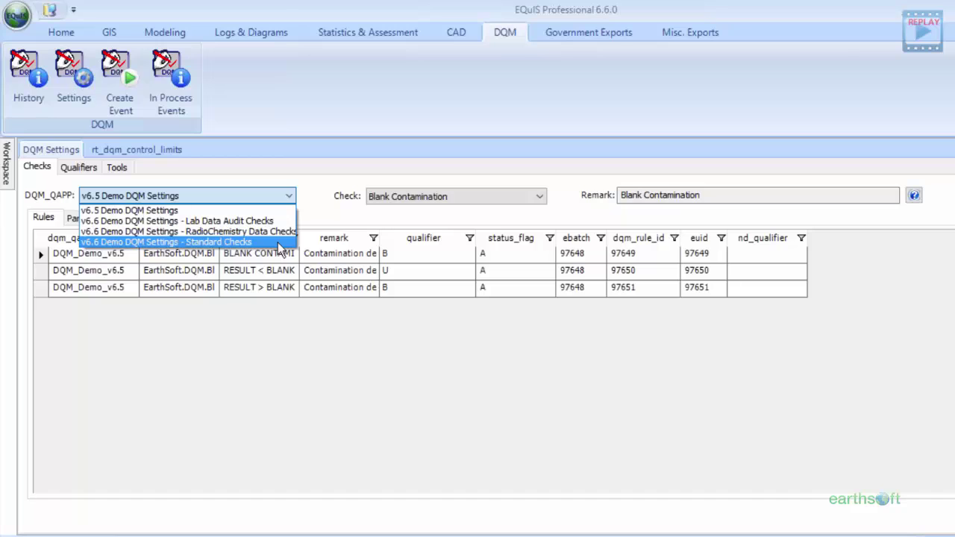
Step: Close the open DQM_QAPP list and examine all columns of the rt_dqm_control_limits table
click(314, 201)
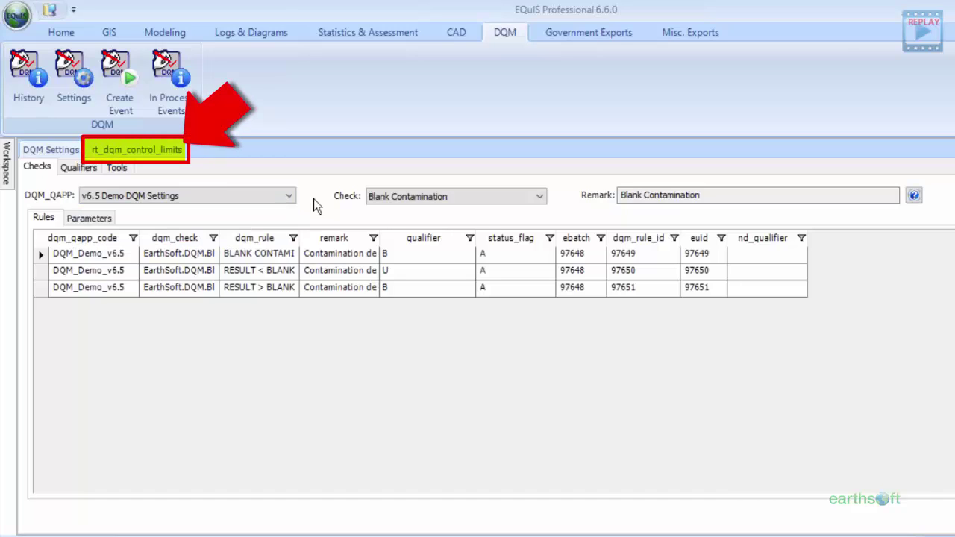
click(141, 150)
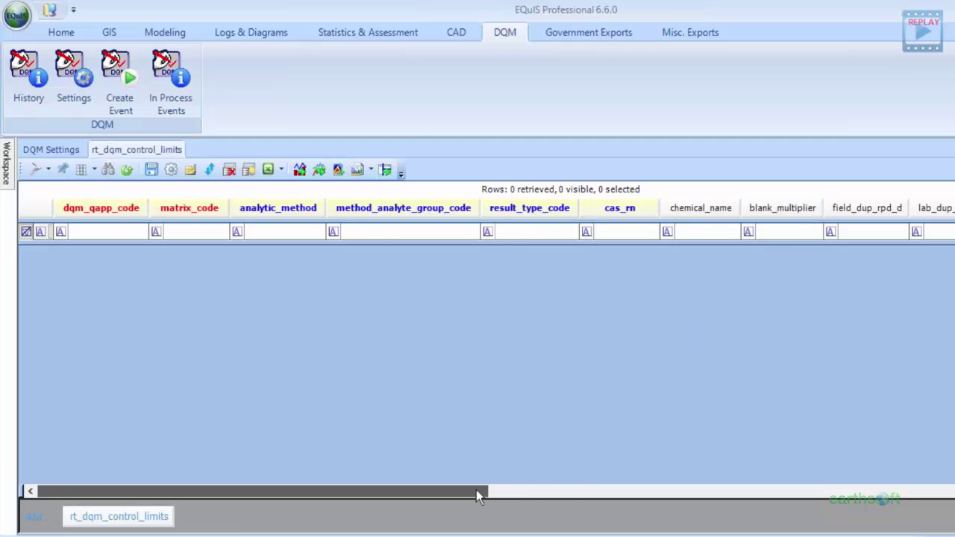
drag(476, 489, 746, 490)
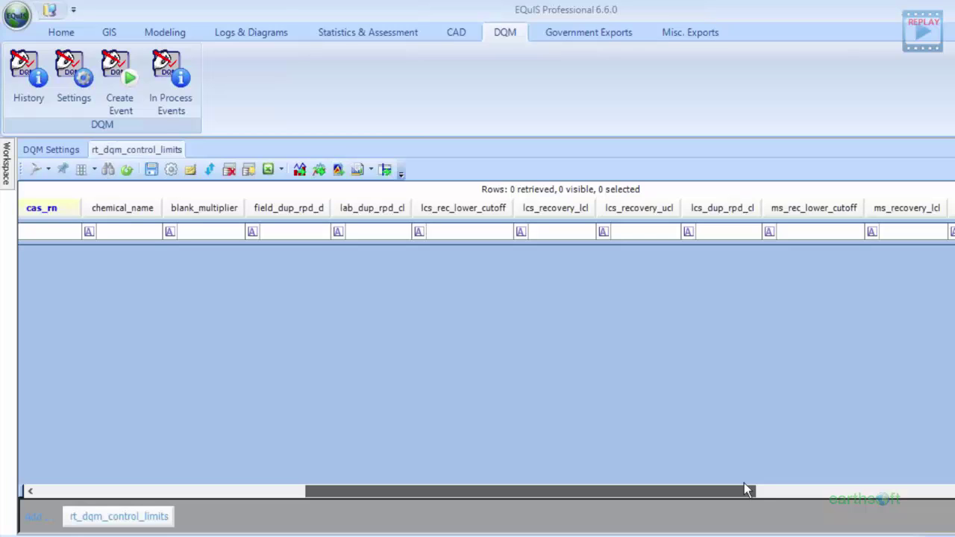
drag(743, 483, 938, 457)
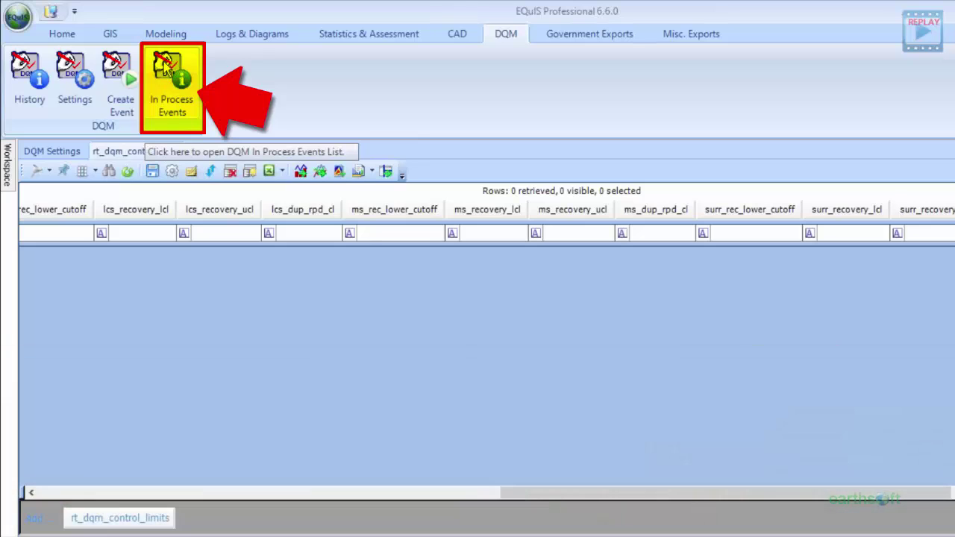
Step: Re-open the in-process DQM event "DQM - Office Hours lmh2"
click(171, 67)
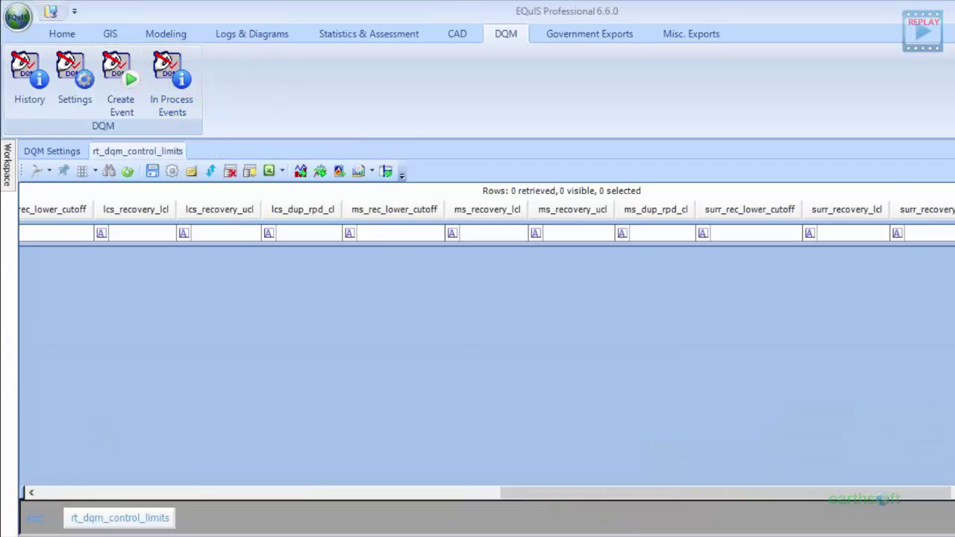
drag(540, 494, 301, 9)
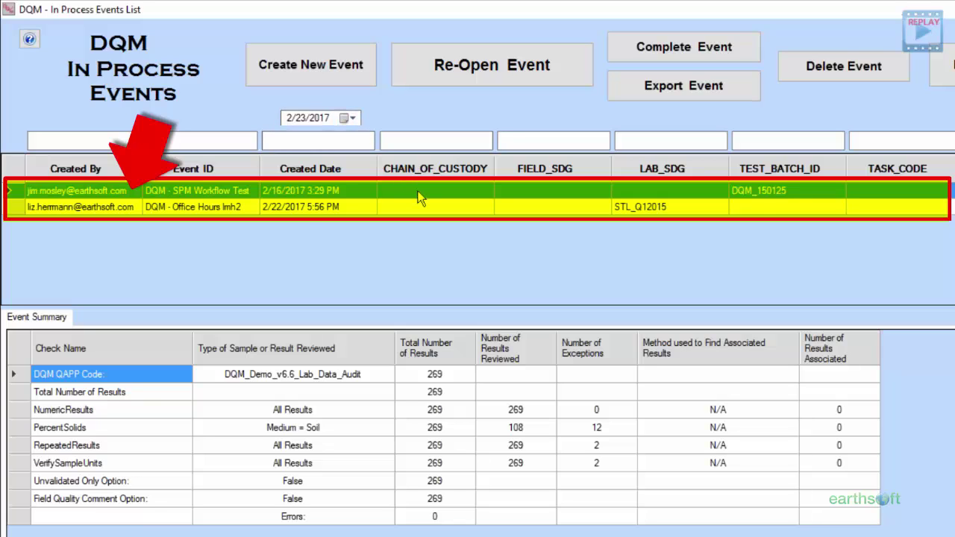
click(347, 207)
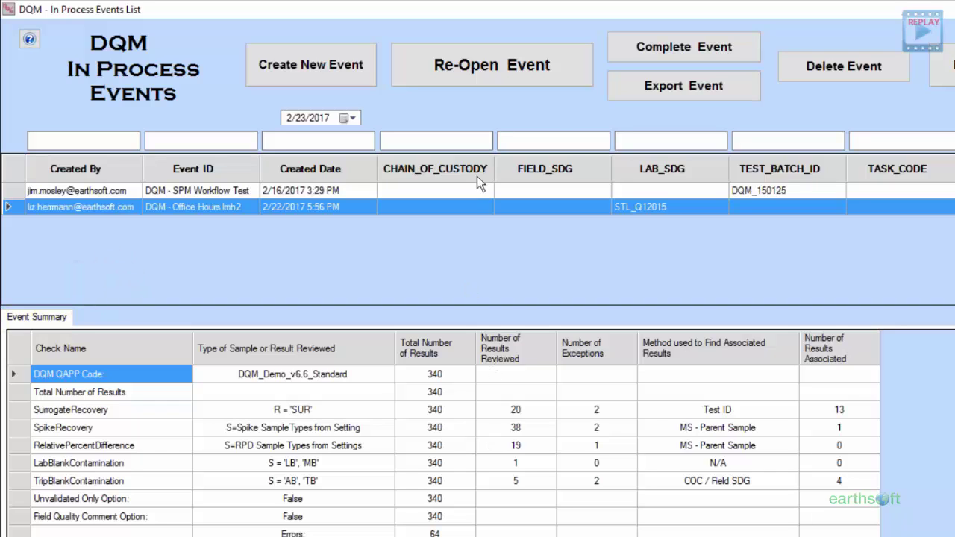
click(471, 77)
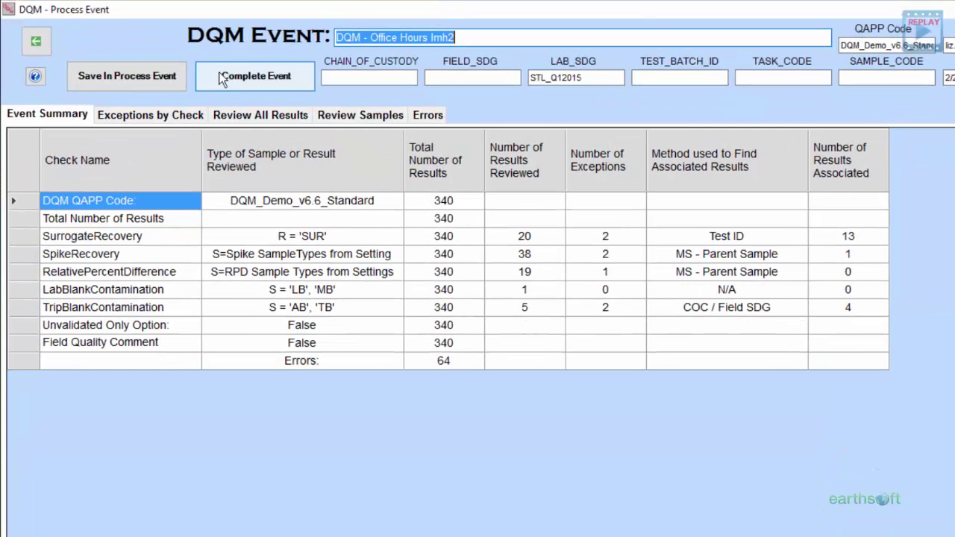
Step: Examine the exceptions by check, reading the full field details of the RelativePercentDifference exception for sample MSD_20150125
click(176, 117)
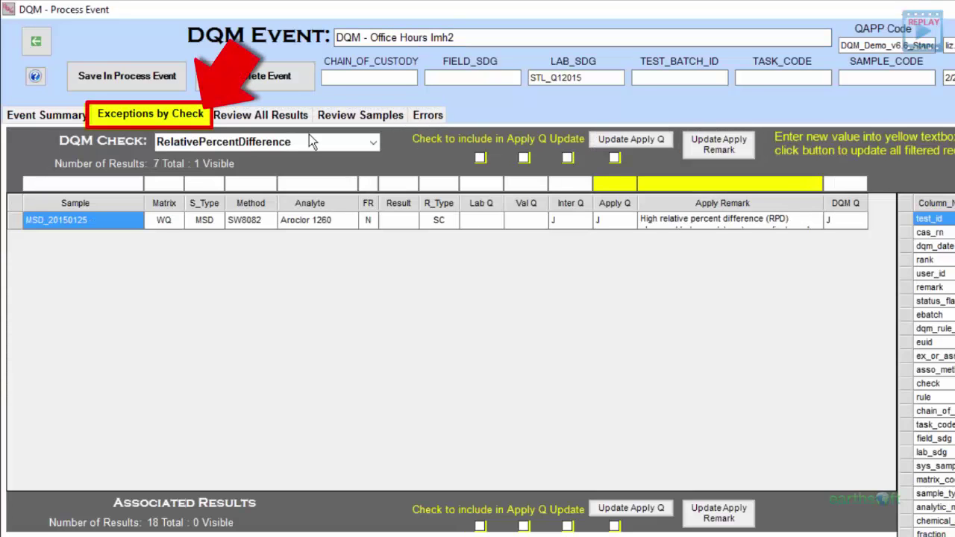
click(11, 223)
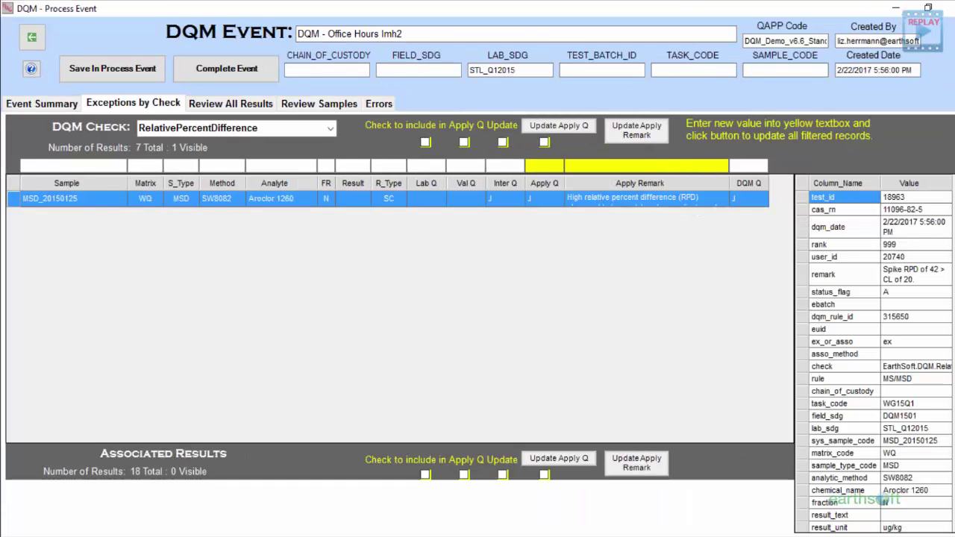
scroll(874, 362, down, 7)
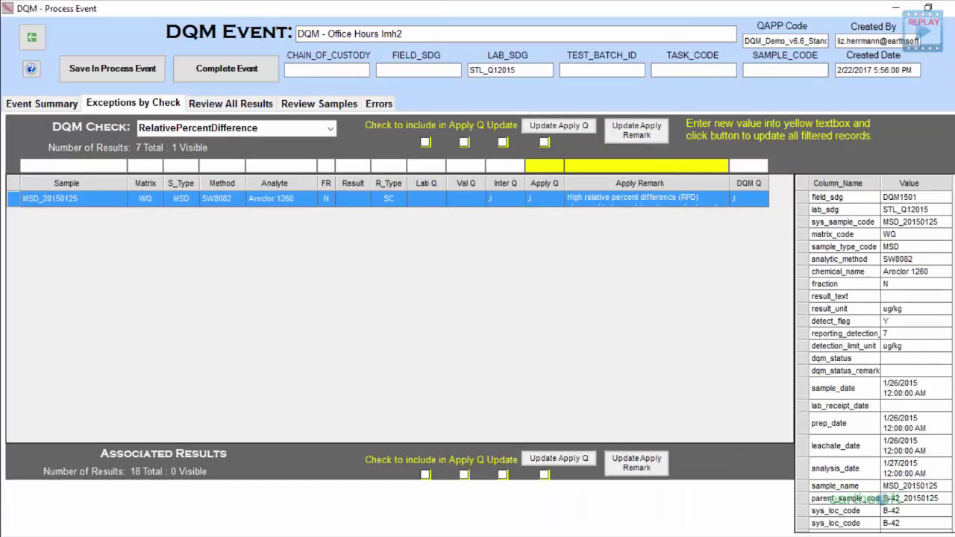
scroll(874, 362, down, 5)
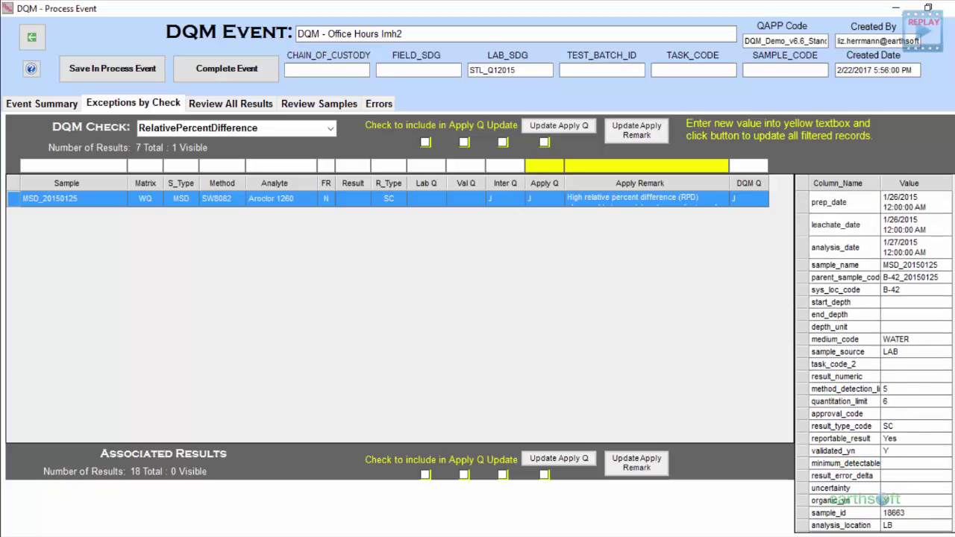
scroll(874, 361, up, 3)
scroll(845, 227, up, 7)
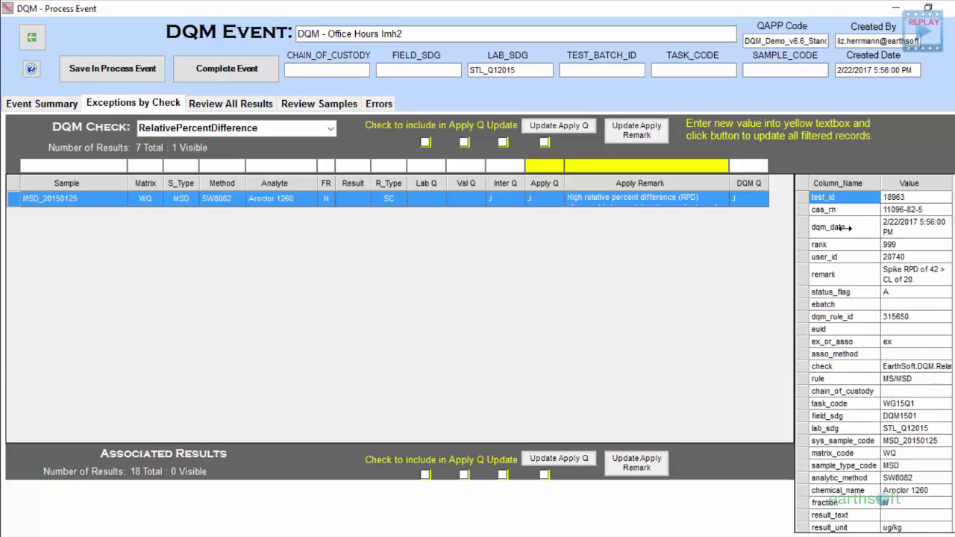
Step: Try to set the Apply Q qualifier of sample MSD_20150125 to Q
click(542, 198)
click(541, 197)
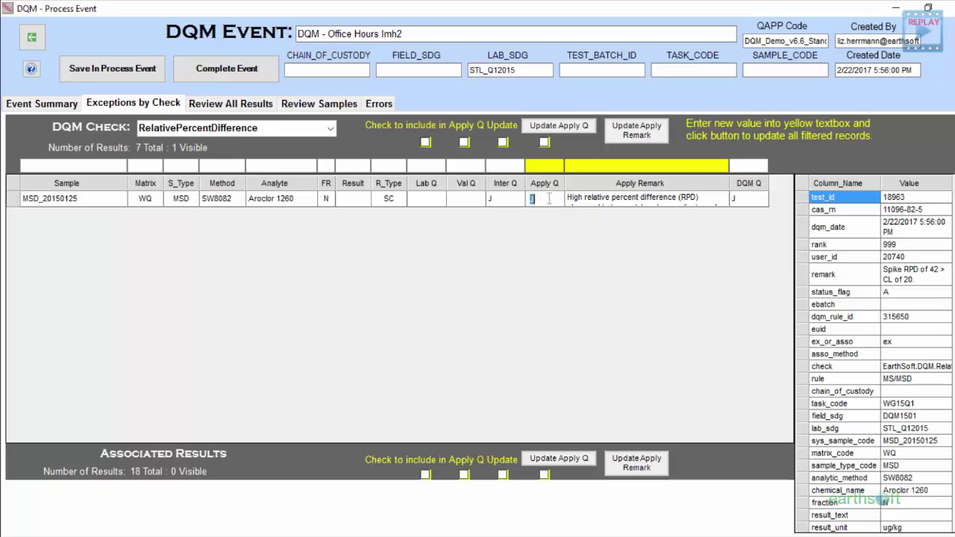
text(Q)
click(331, 129)
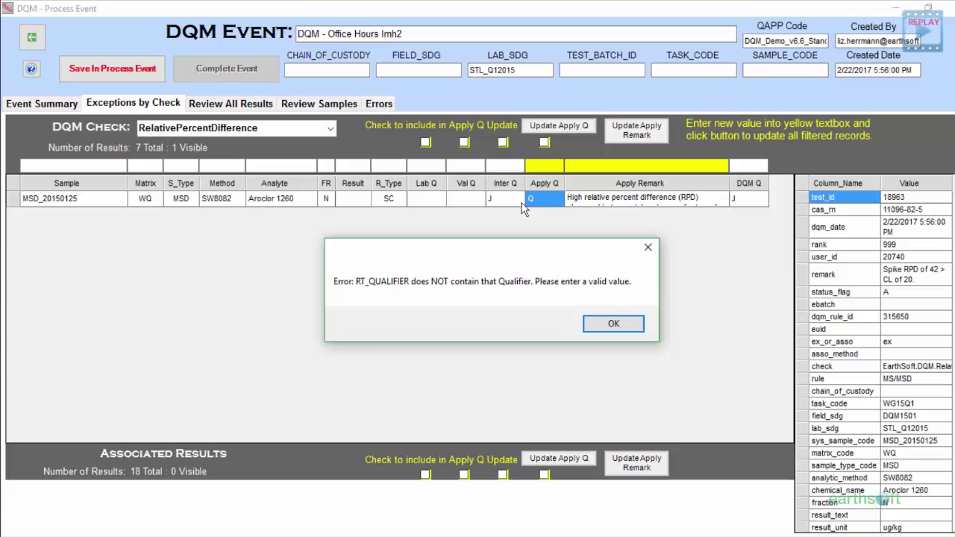
click(589, 326)
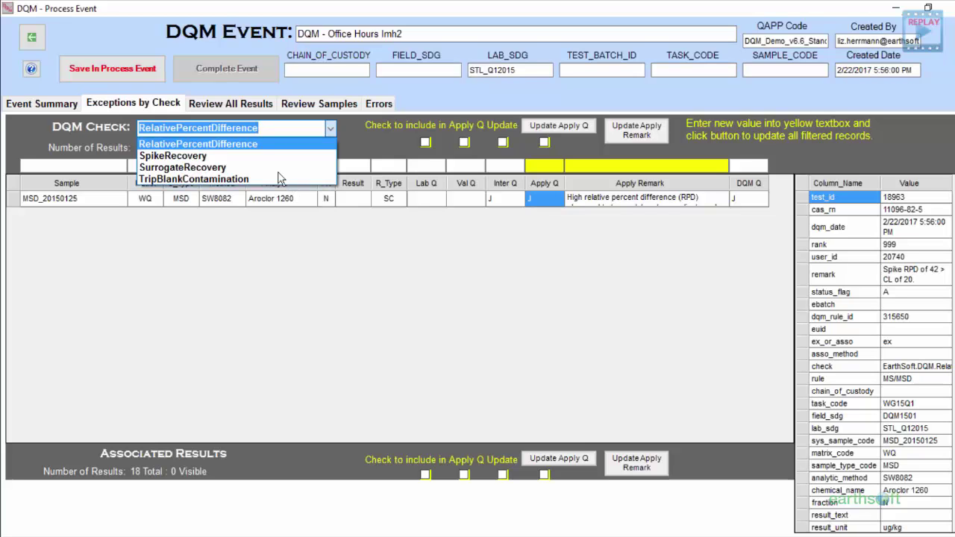
Step: View the exceptions and associated results of the SurrogateRecovery check, and leave the exceptions view without saving changes
click(209, 168)
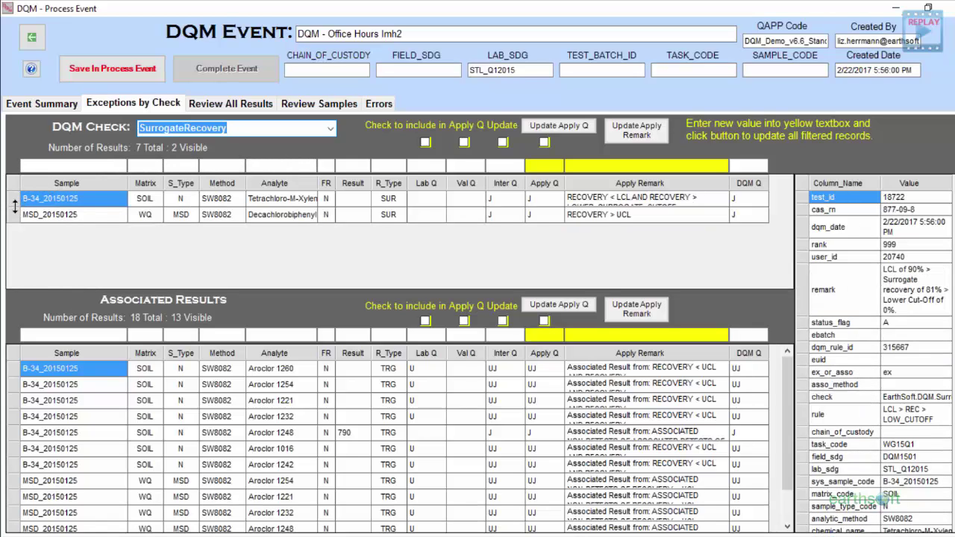
click(231, 108)
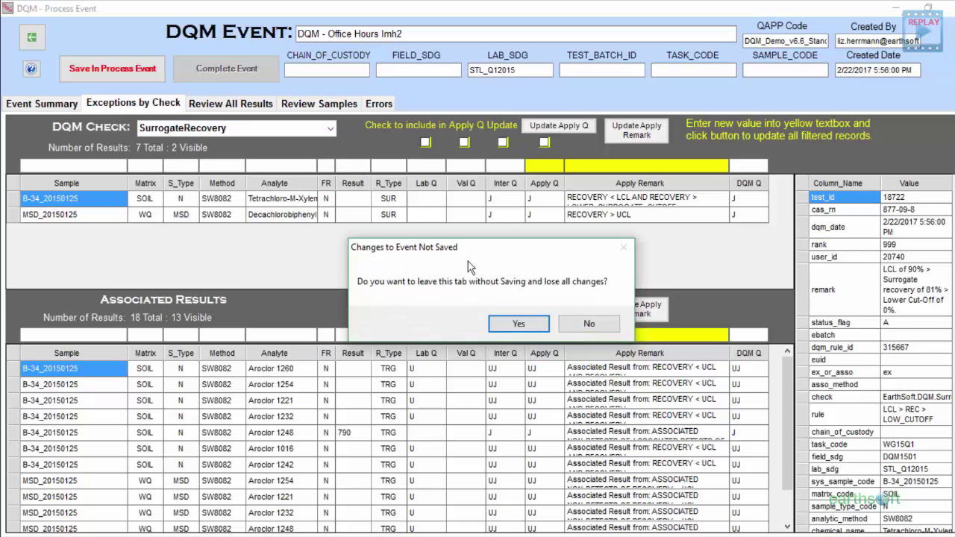
click(503, 323)
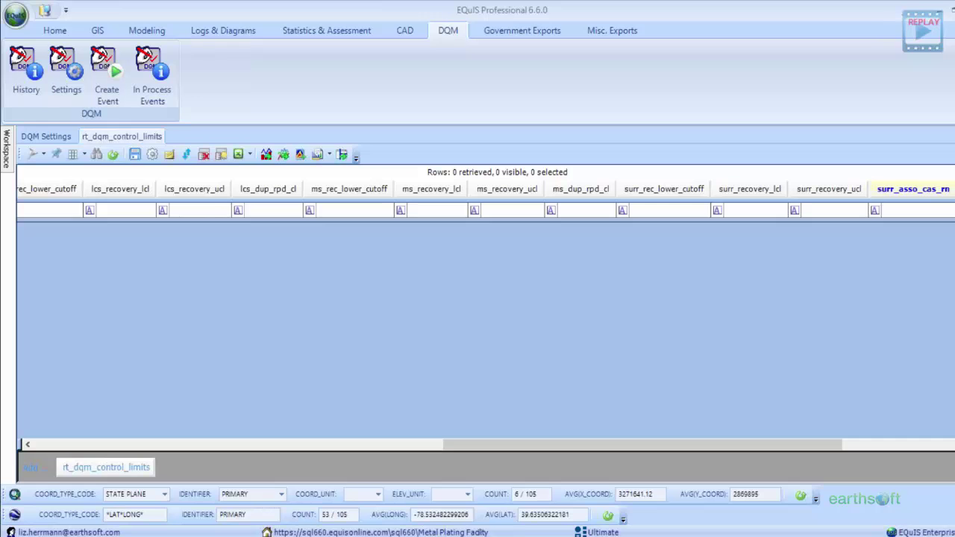
drag(350, 531, 264, 0)
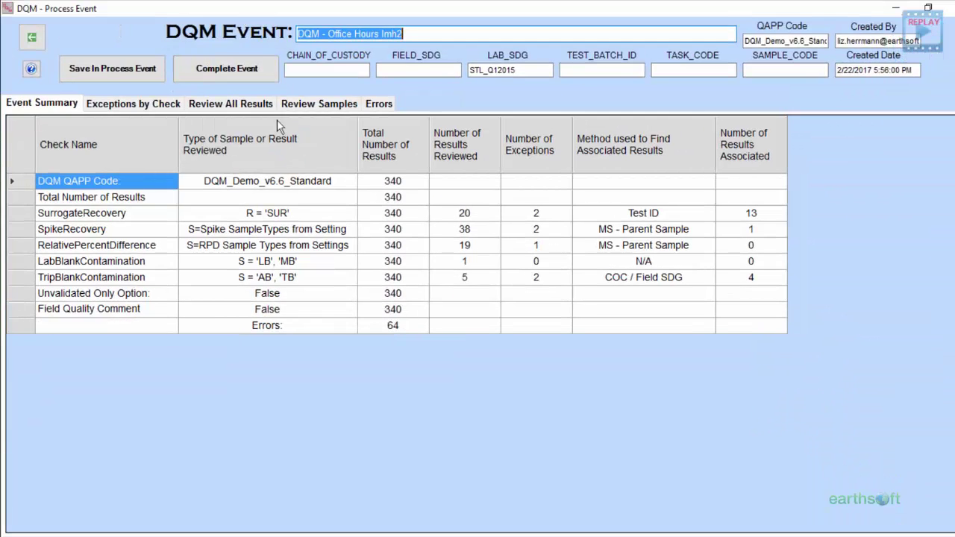
Step: Filter the list of all event results by method sw8260 and lab qualifier u
click(259, 108)
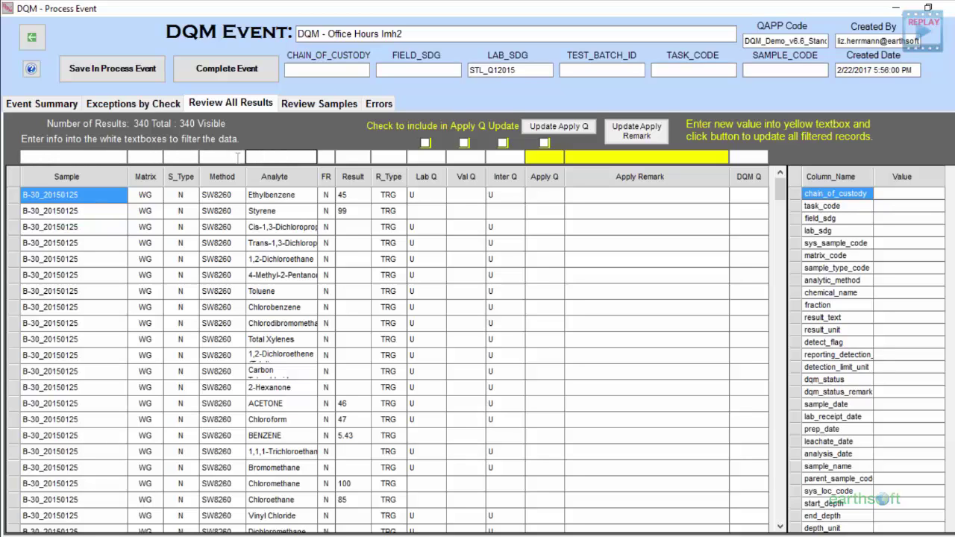
click(231, 158)
text(sw82)
text(60)
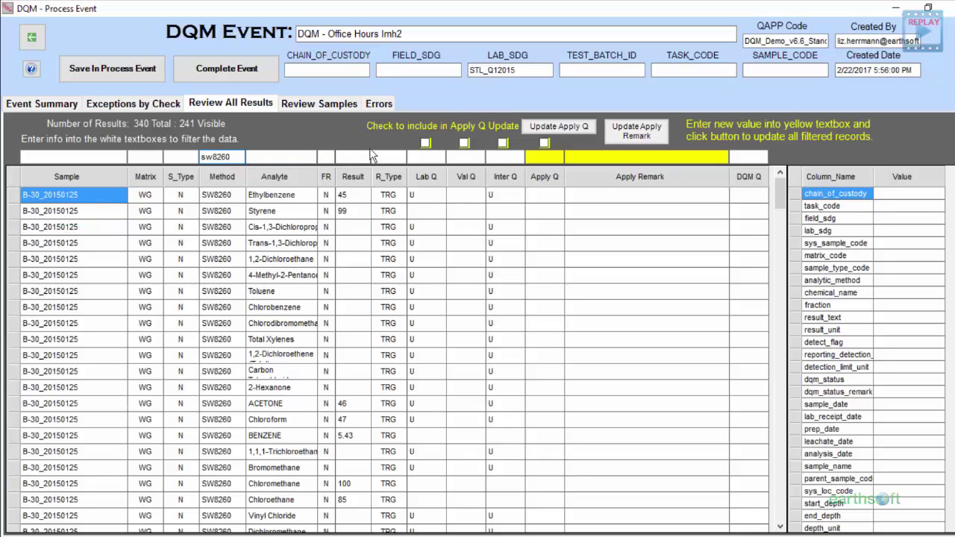
click(410, 157)
text(u)
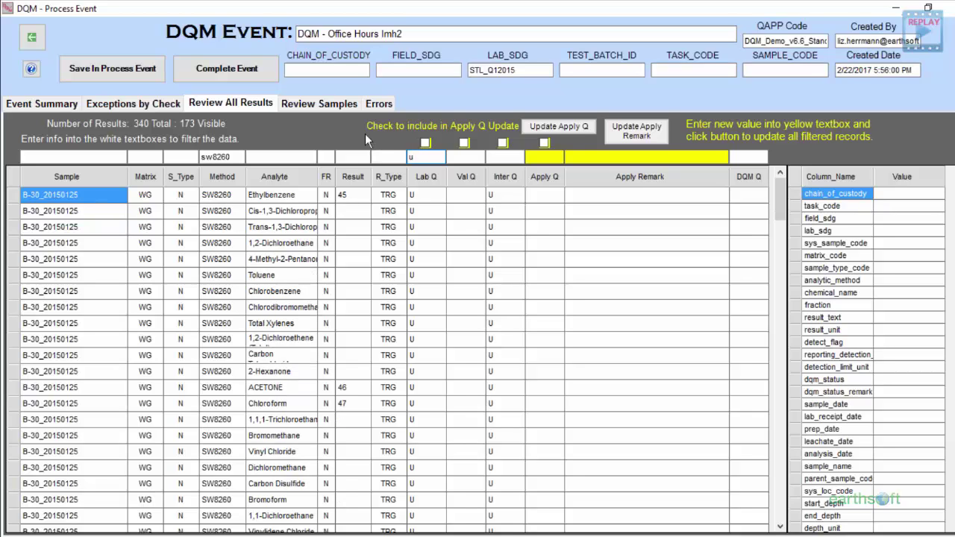
Step: Review the event's samples and show the details of the Ethylbenzene result for sample B-30_20150125
click(332, 104)
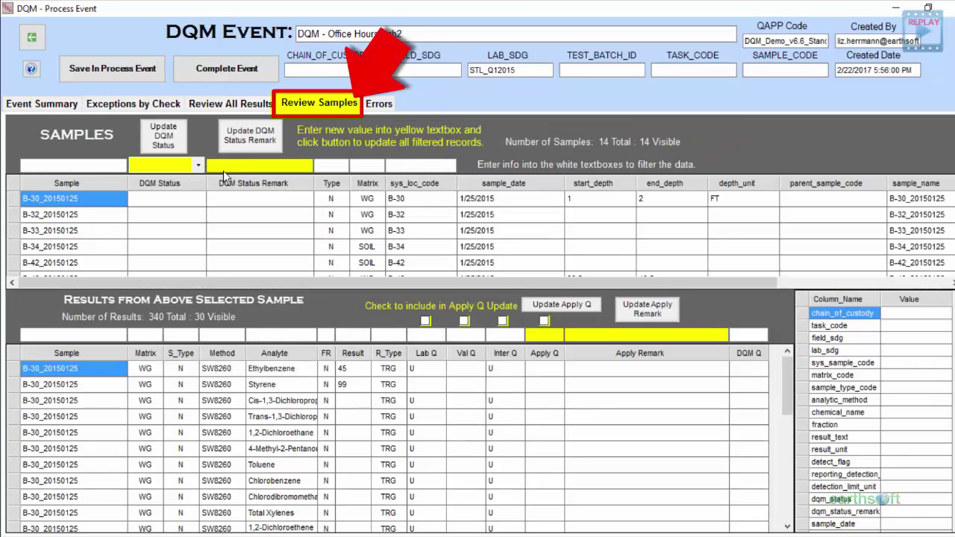
click(13, 200)
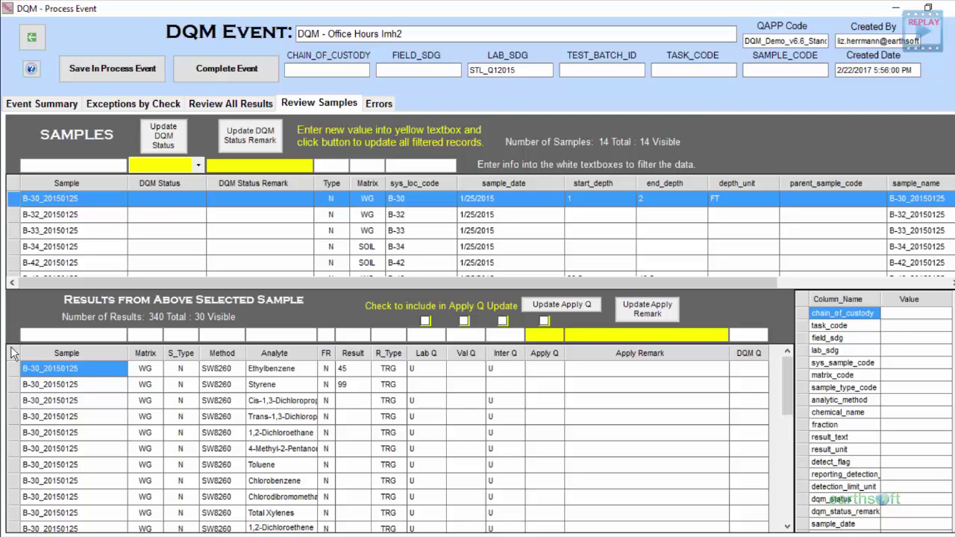
click(12, 369)
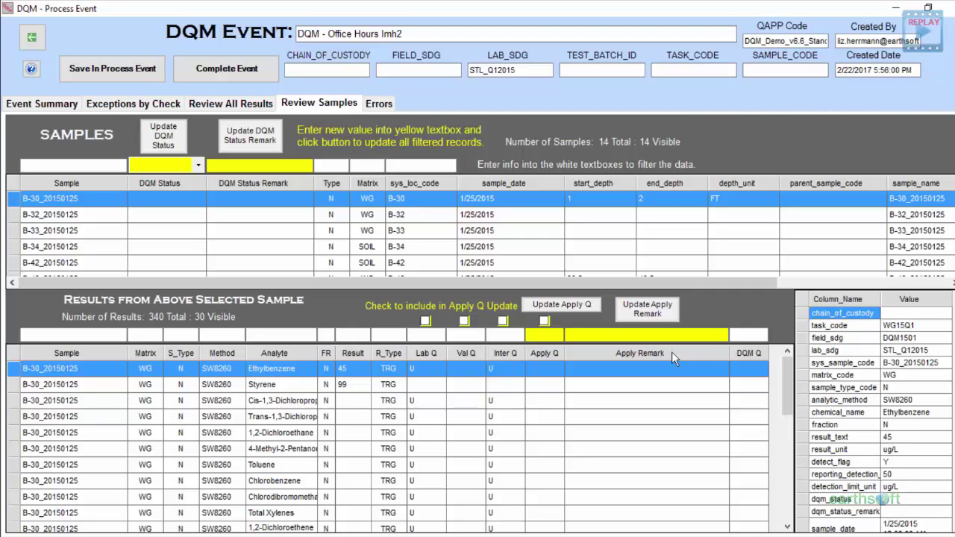
Step: Check the event's errors list and summary, and exit the event form
click(377, 102)
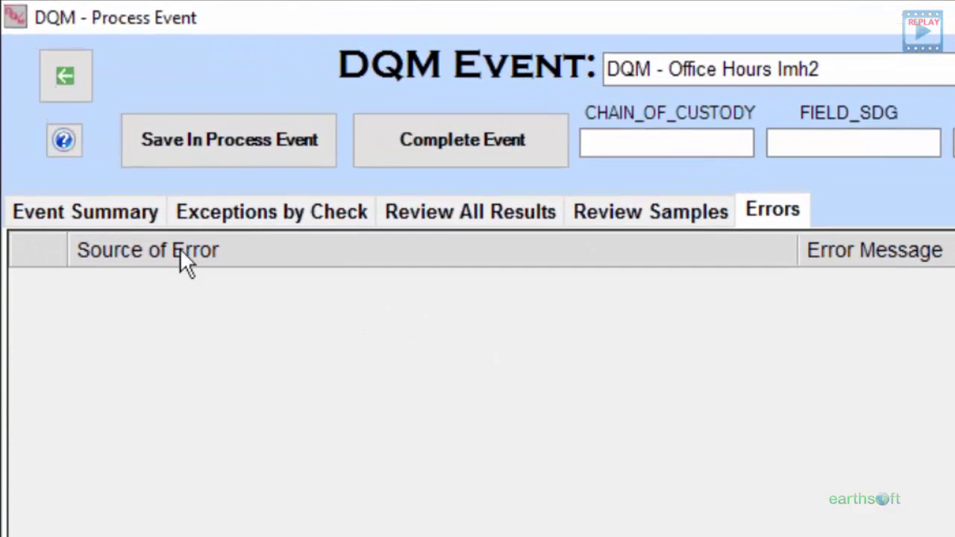
click(128, 216)
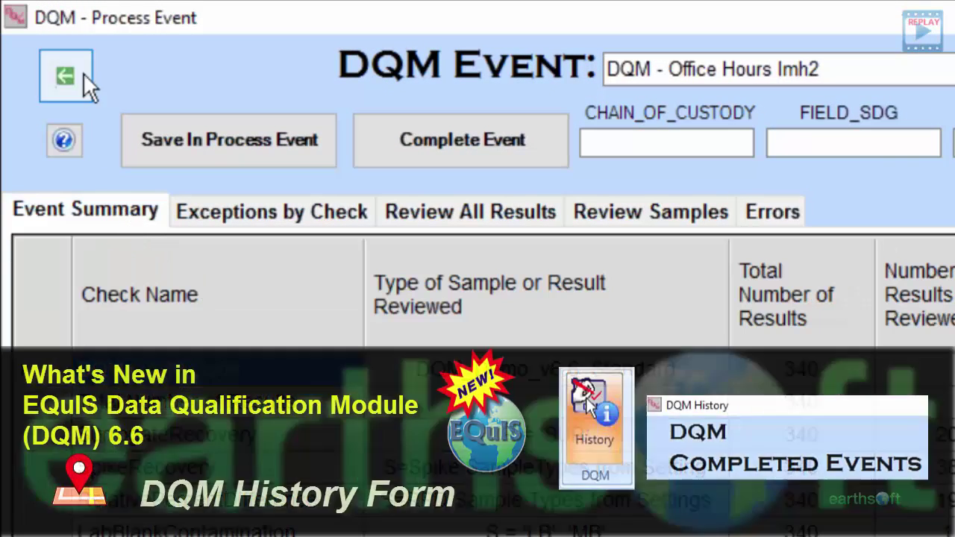
click(76, 70)
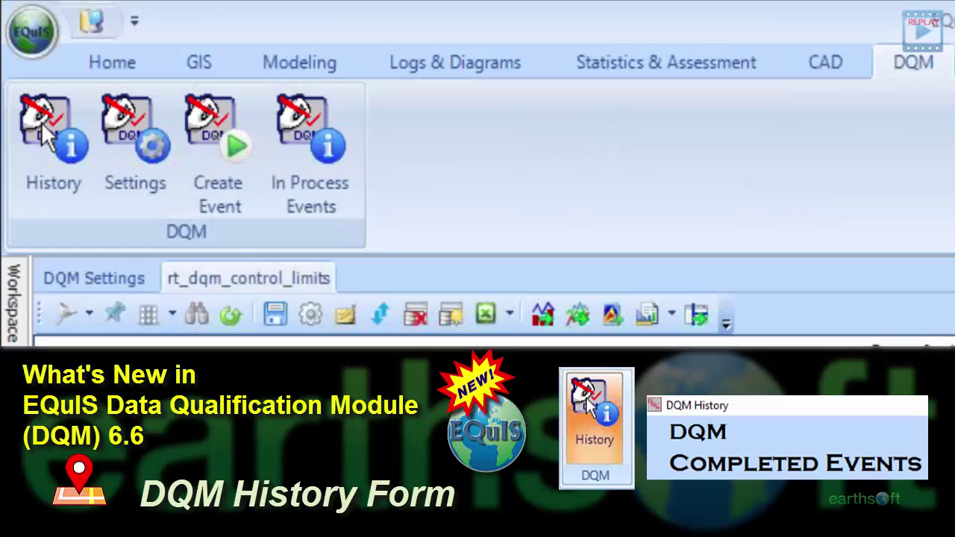
Step: Re-open the completed event "DQM - LMH Office Hours 1" from the DQM history
click(41, 122)
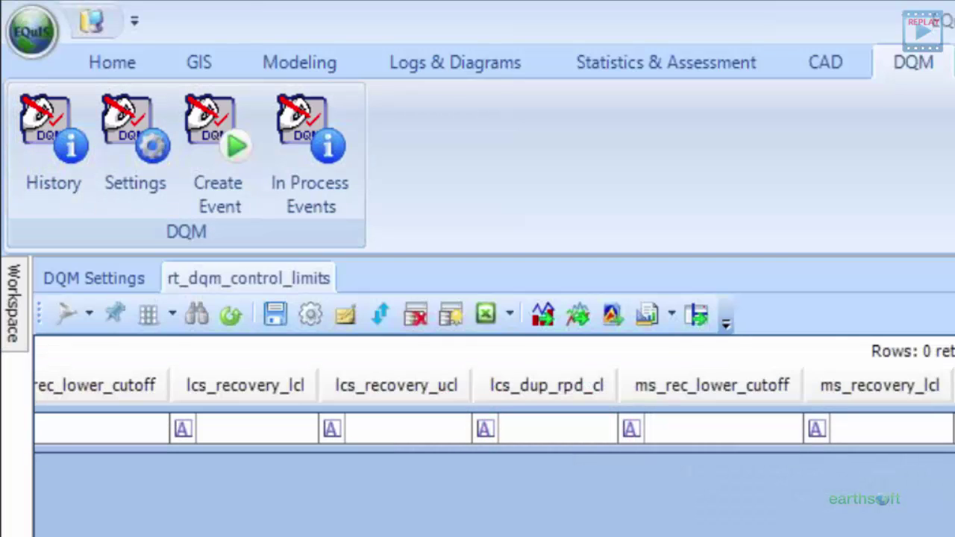
drag(634, 503, 470, 2)
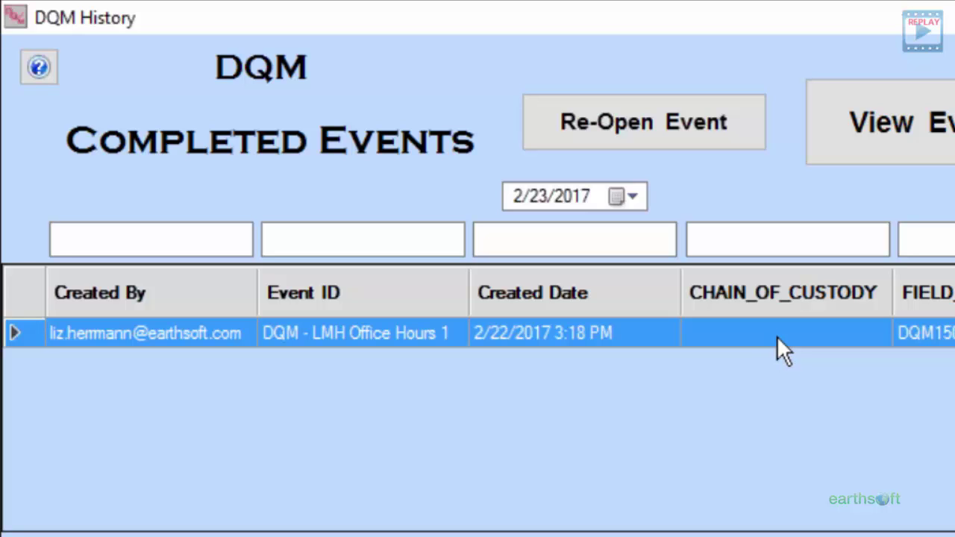
click(643, 119)
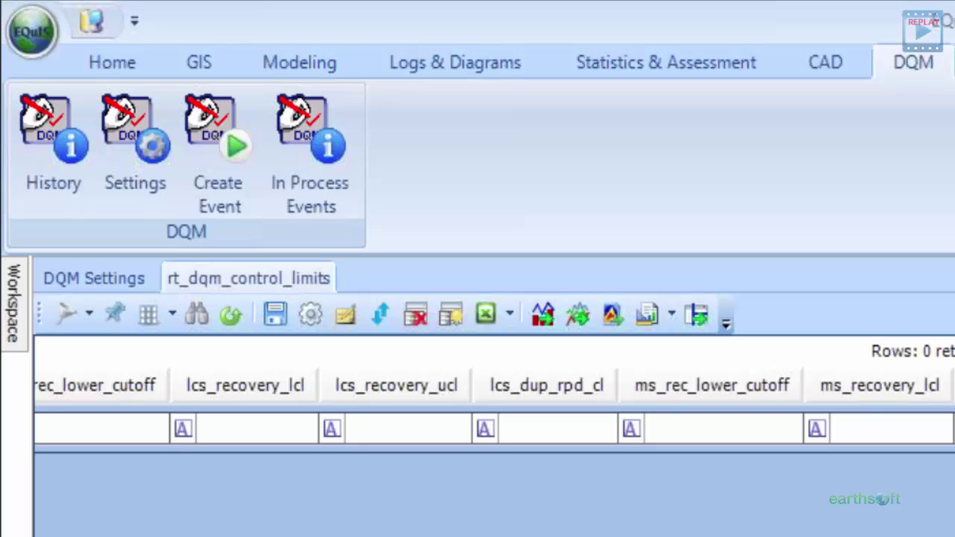
drag(520, 531, 489, 2)
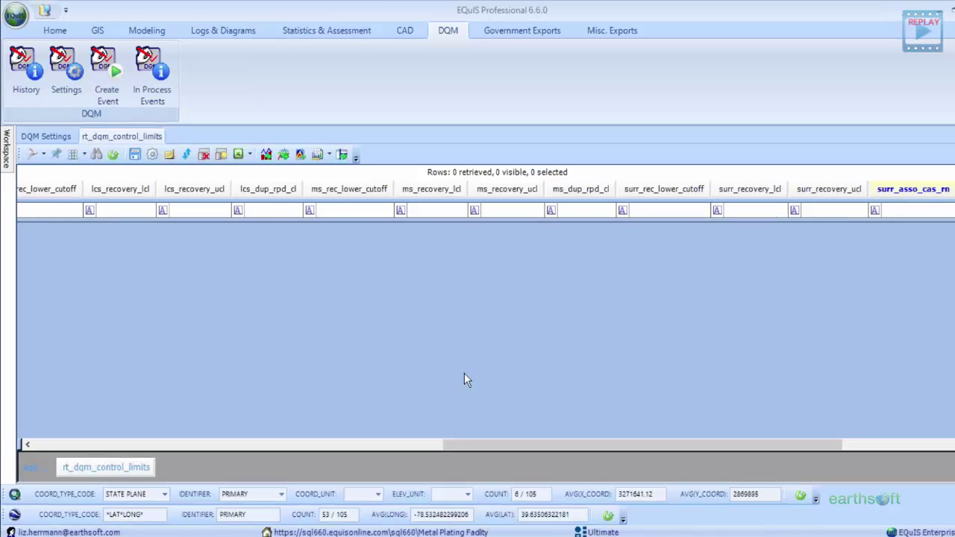
Step: Show the Repeated Results check rules of "v6.6 Demo DQM Settings - Lab Data Audit Checks" in the DQM settings
click(46, 137)
click(256, 177)
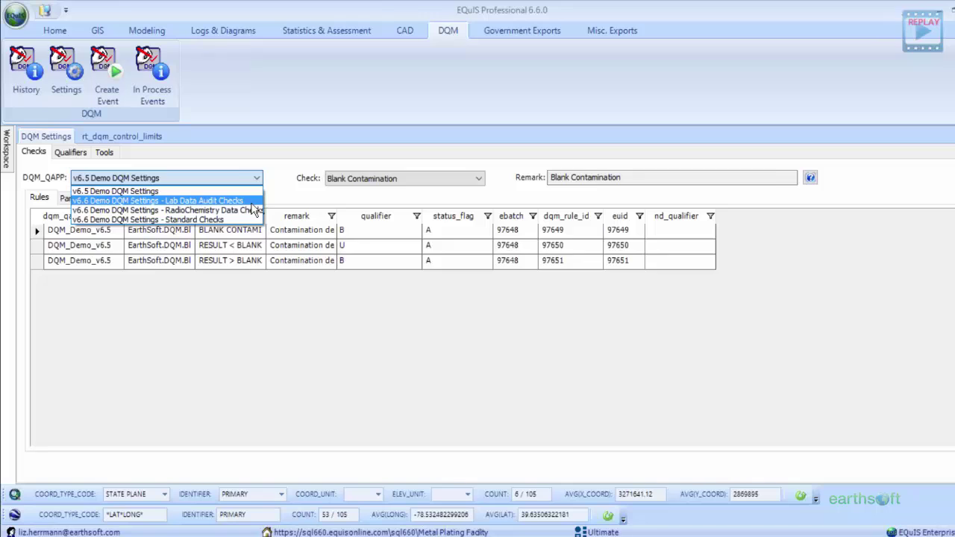
click(251, 201)
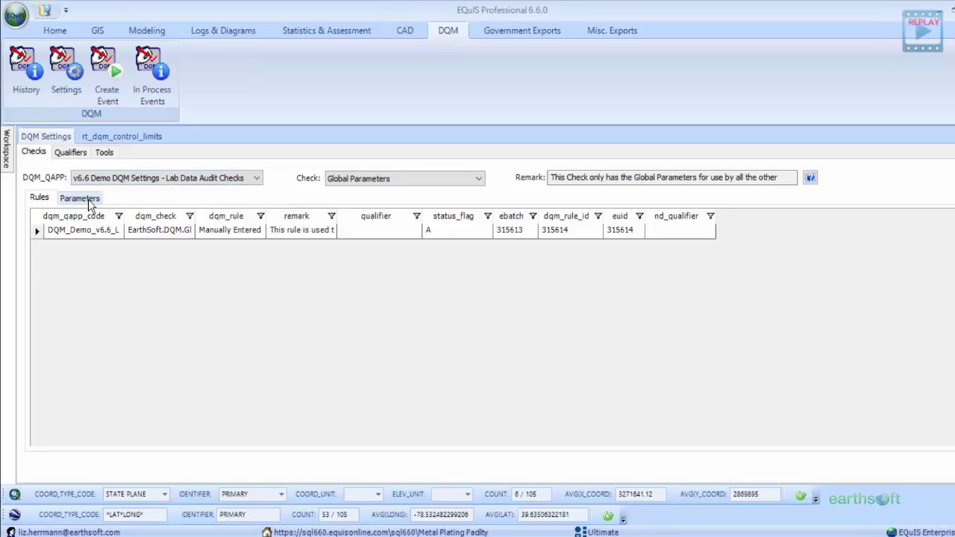
click(479, 180)
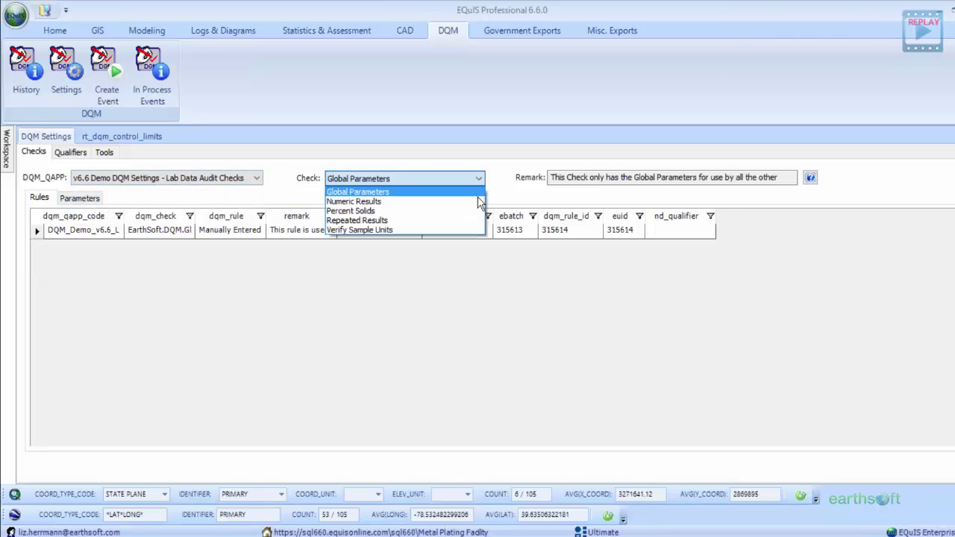
click(469, 220)
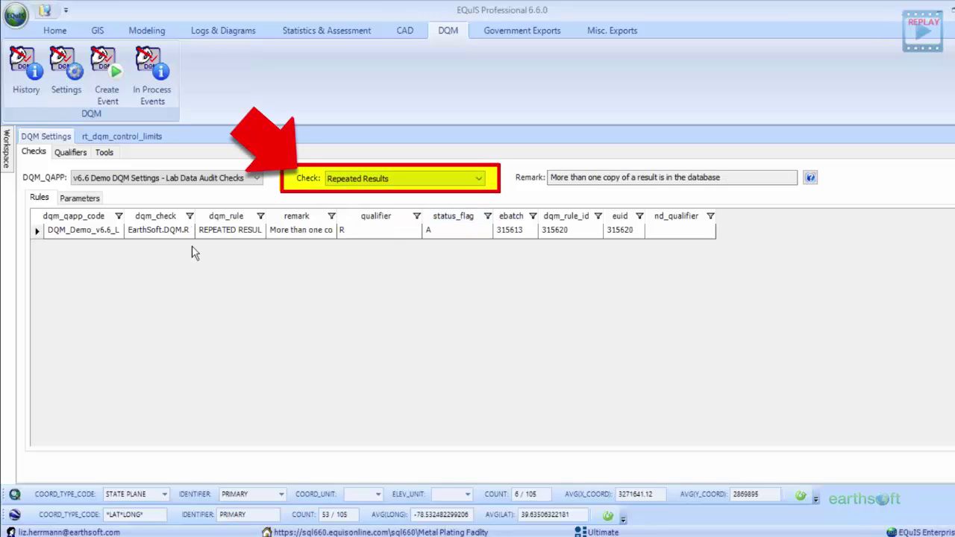